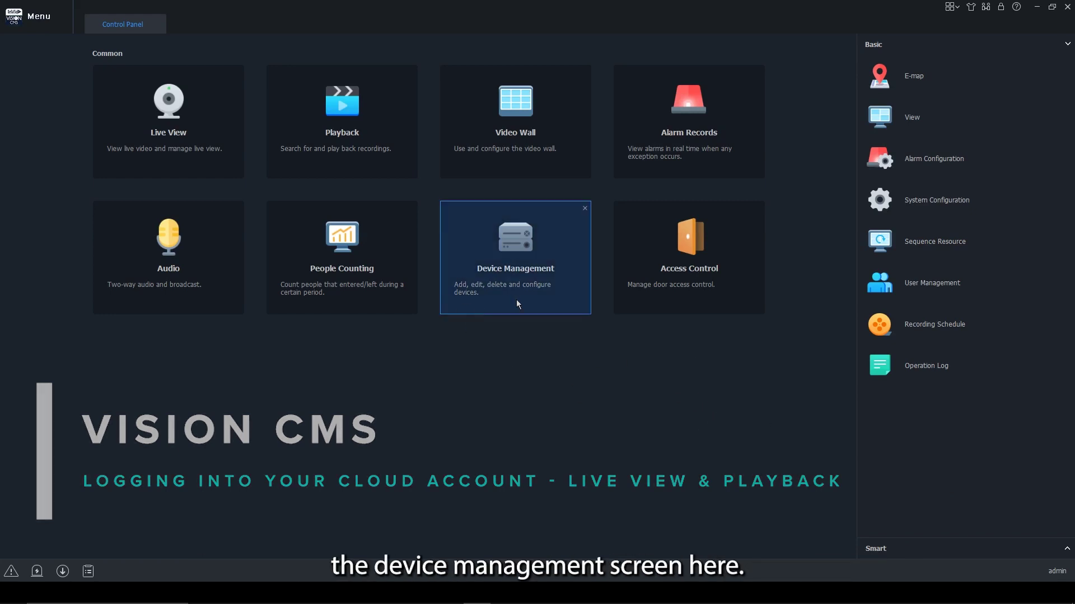
- Open Device Management from the Control Panel
click(494, 228)
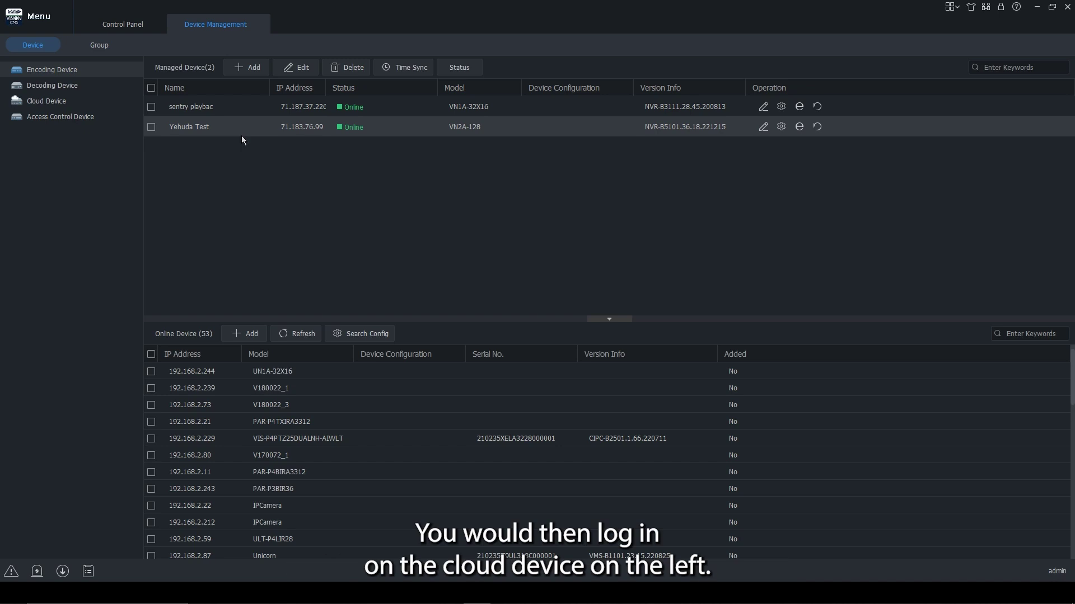
- Log in to the cloud account under Cloud Device, listing VN1A-32X16 and VIS-P8BXIR28NH-AIWL online
click(70, 100)
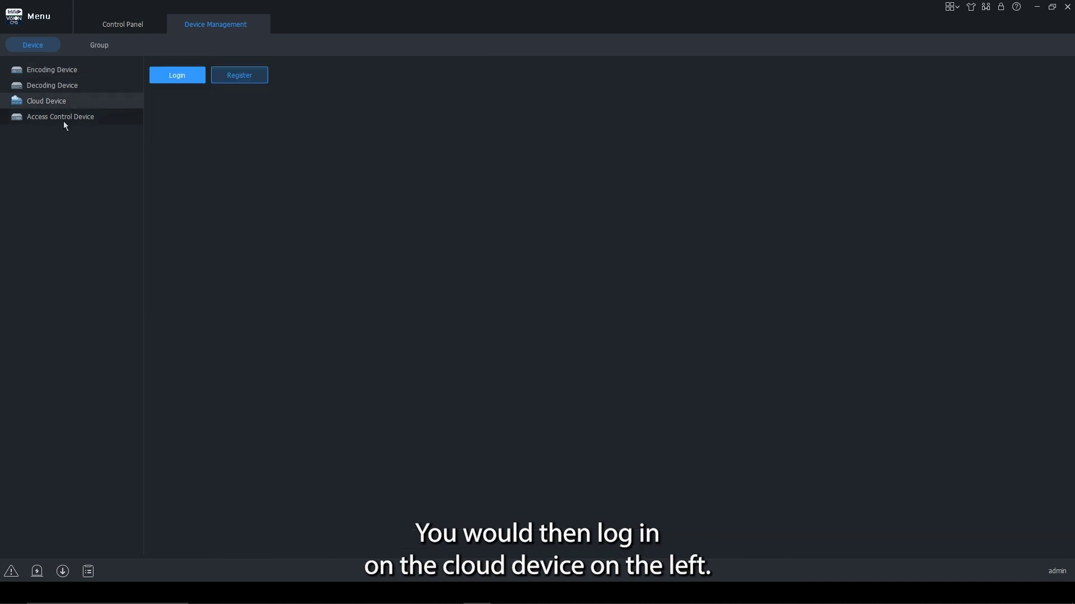
click(179, 75)
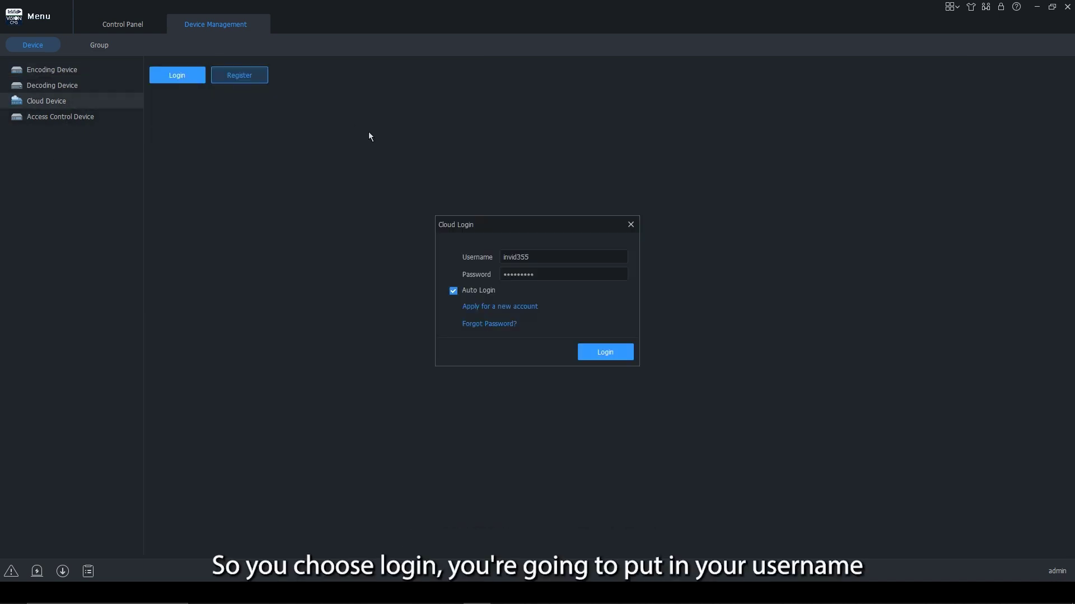
click(548, 262)
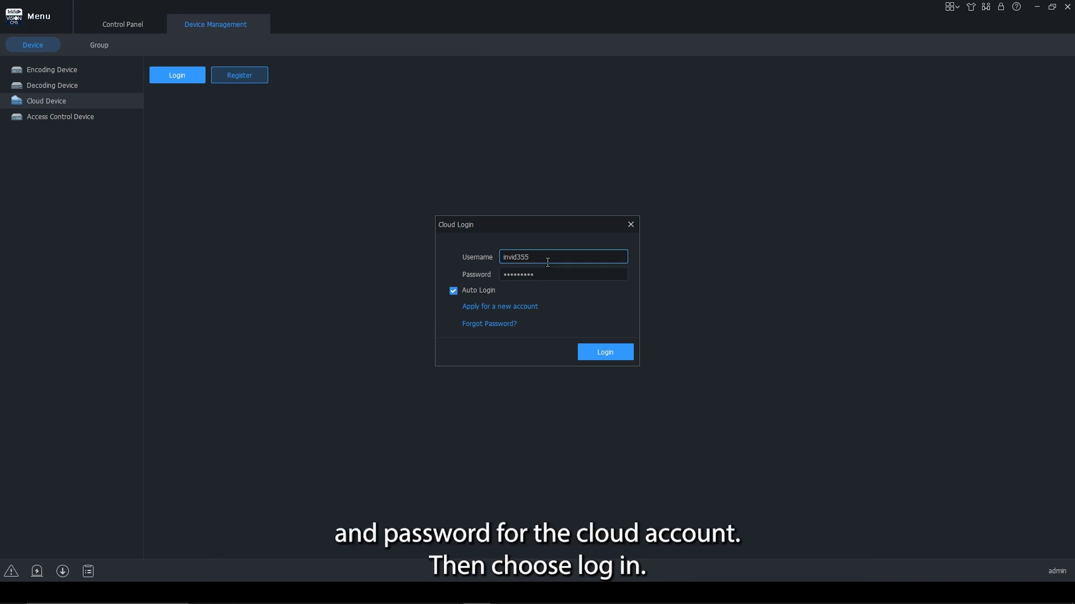
click(582, 356)
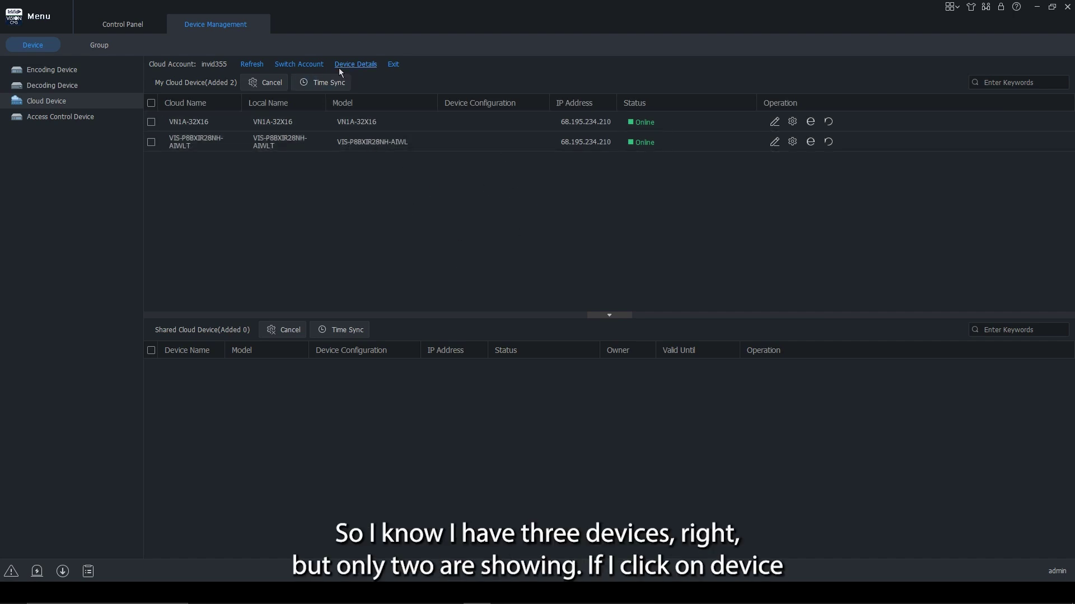
- Add the Solar Trailer (VN1A-4X4) cloud device to managed devices from Device Details
click(353, 64)
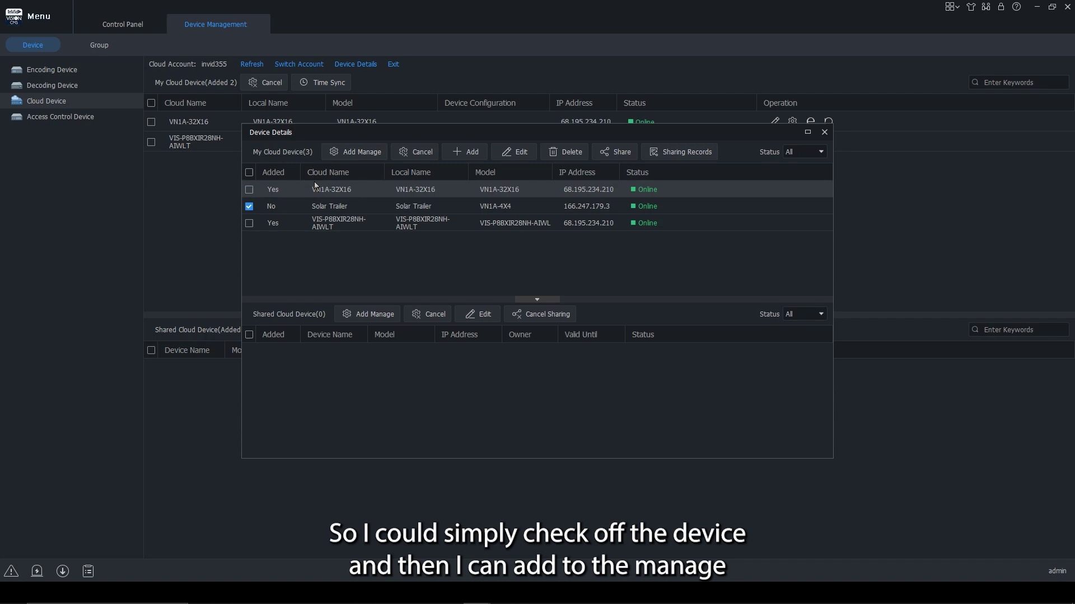
click(348, 154)
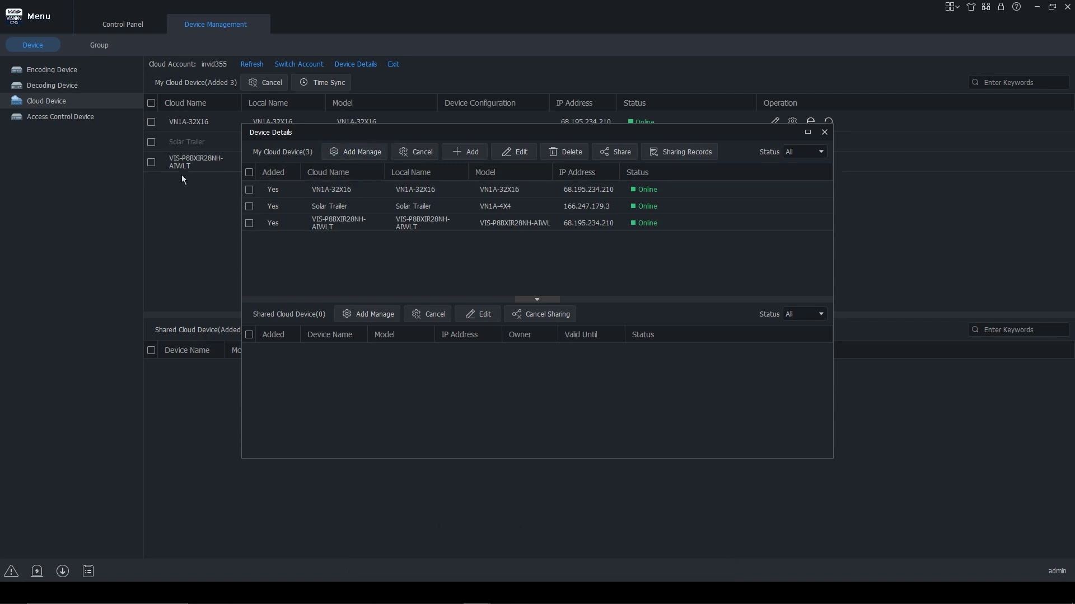
click(823, 133)
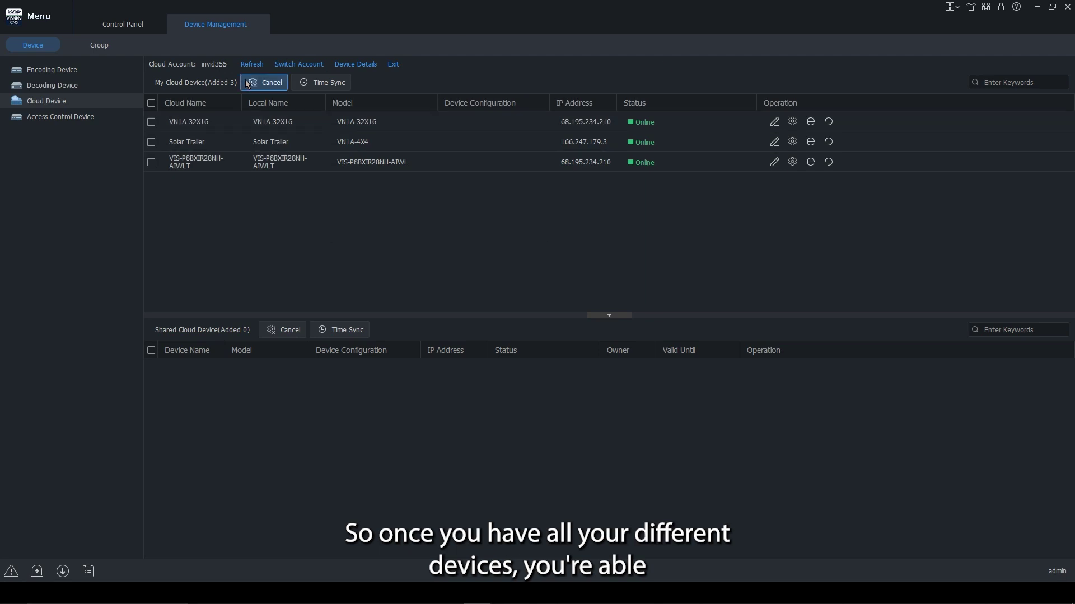
- Tick the VN1A-32X16 device and return to the Control Panel
click(270, 116)
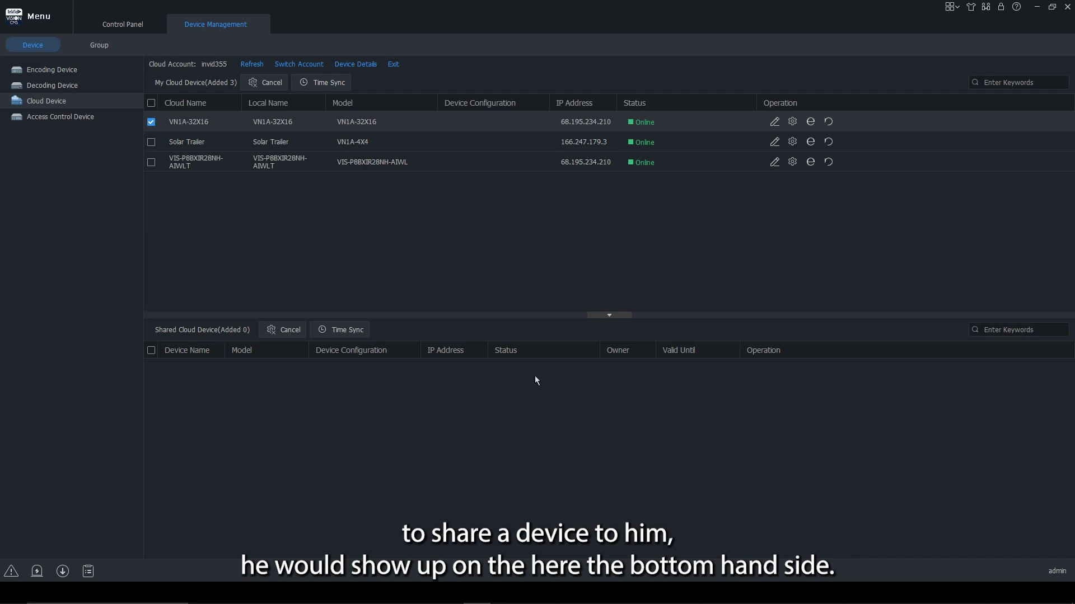
click(134, 24)
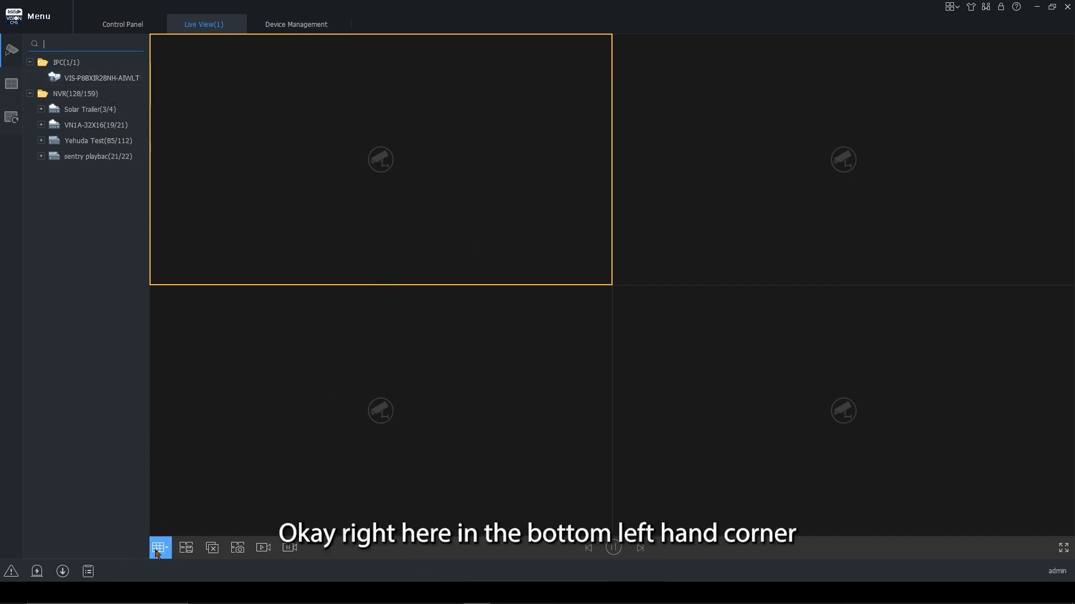
- Switch Live View to a 64-pane layout, detach it into a floating window, then close it
click(157, 549)
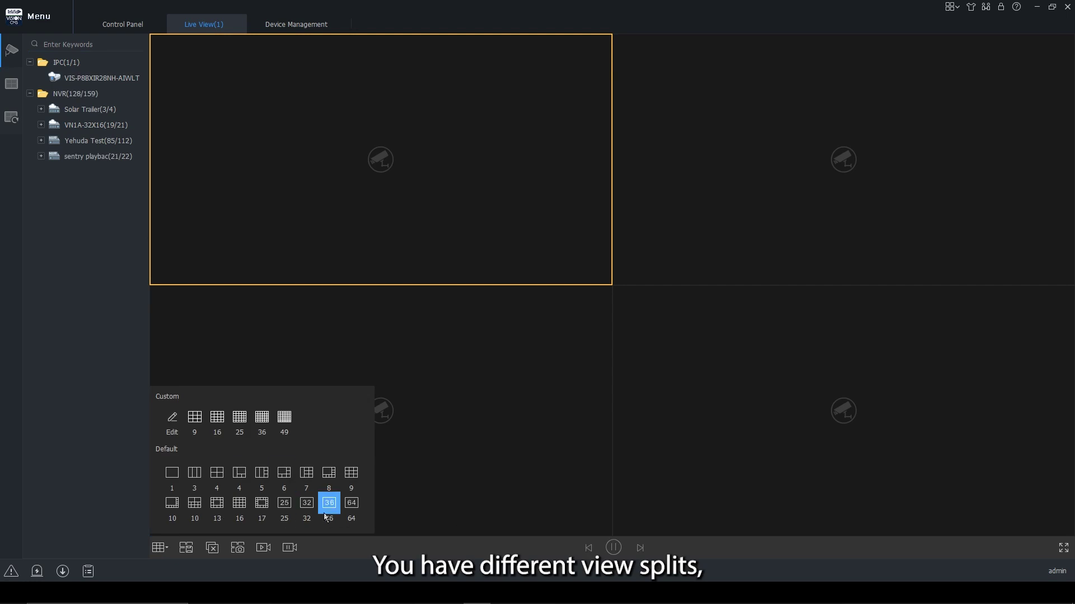
click(350, 503)
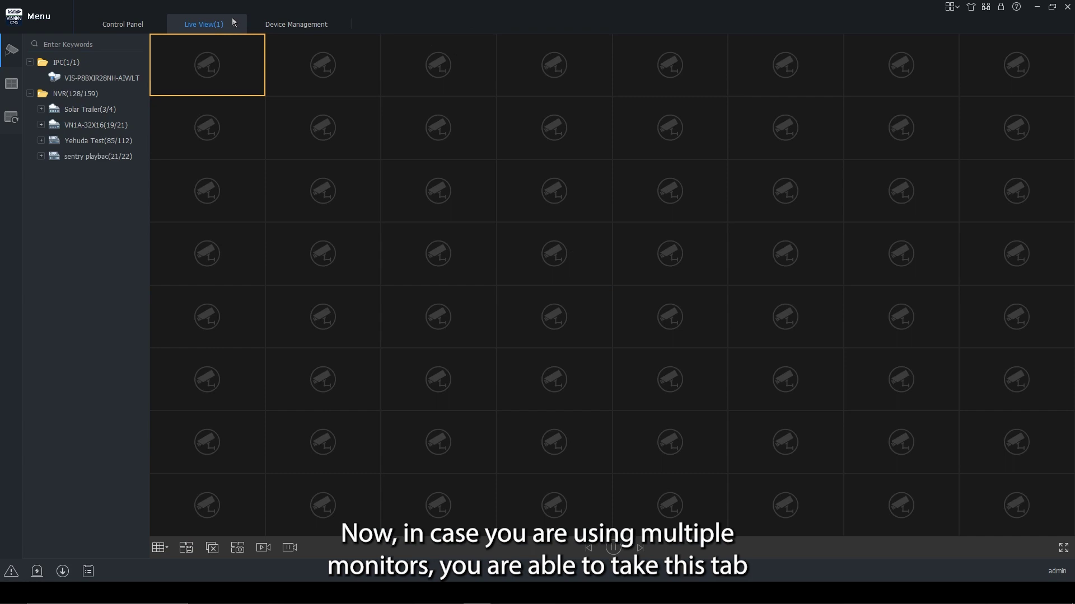
drag(234, 23, 176, 139)
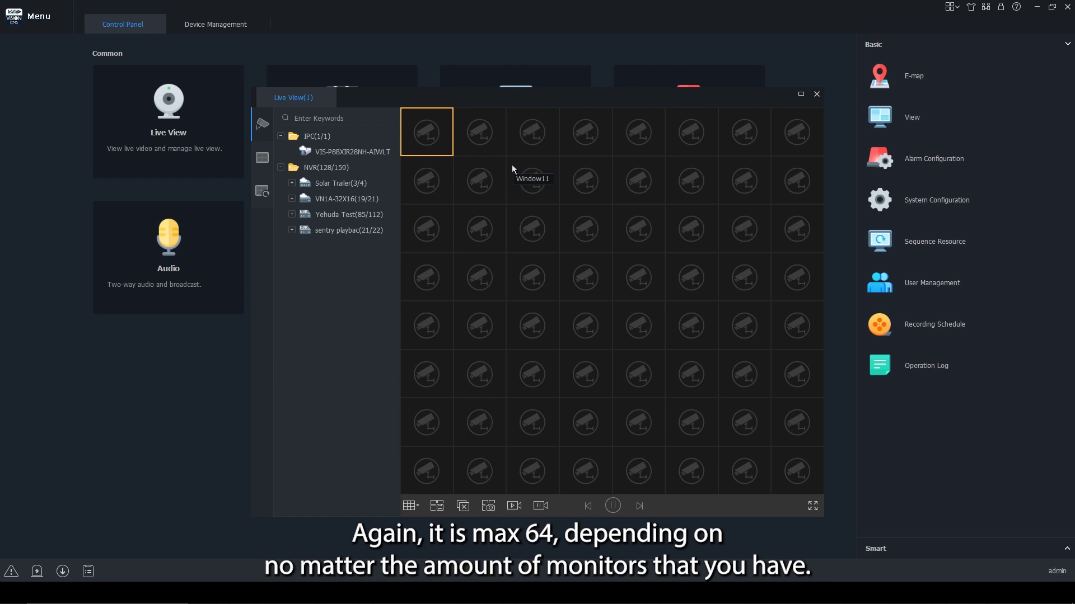
click(817, 94)
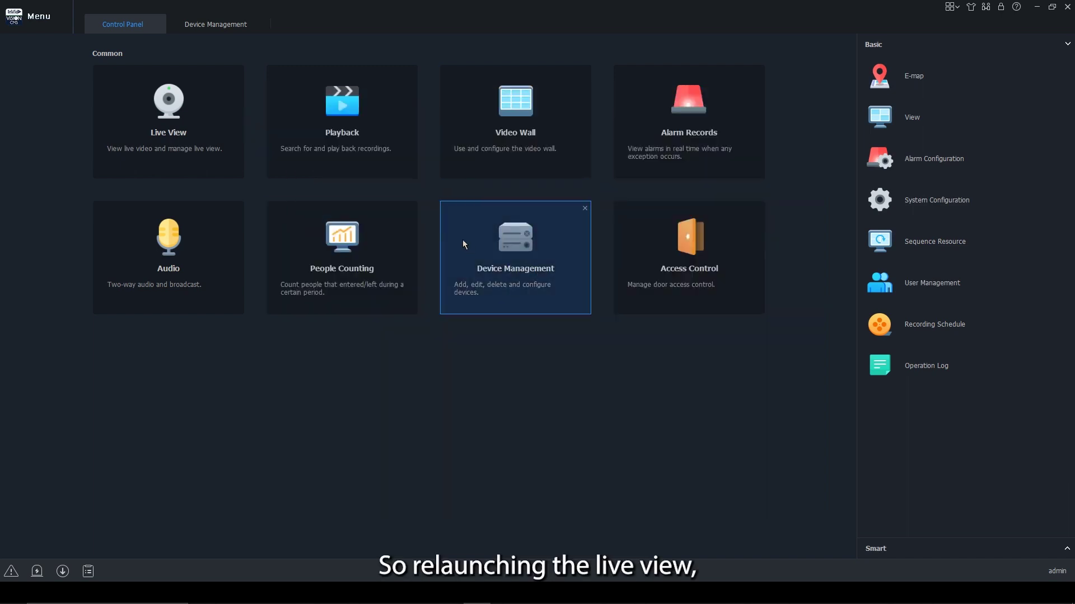
- Open Live View in a 32-pane layout and load all VN1A-32X16 NVR cameras into it
click(191, 116)
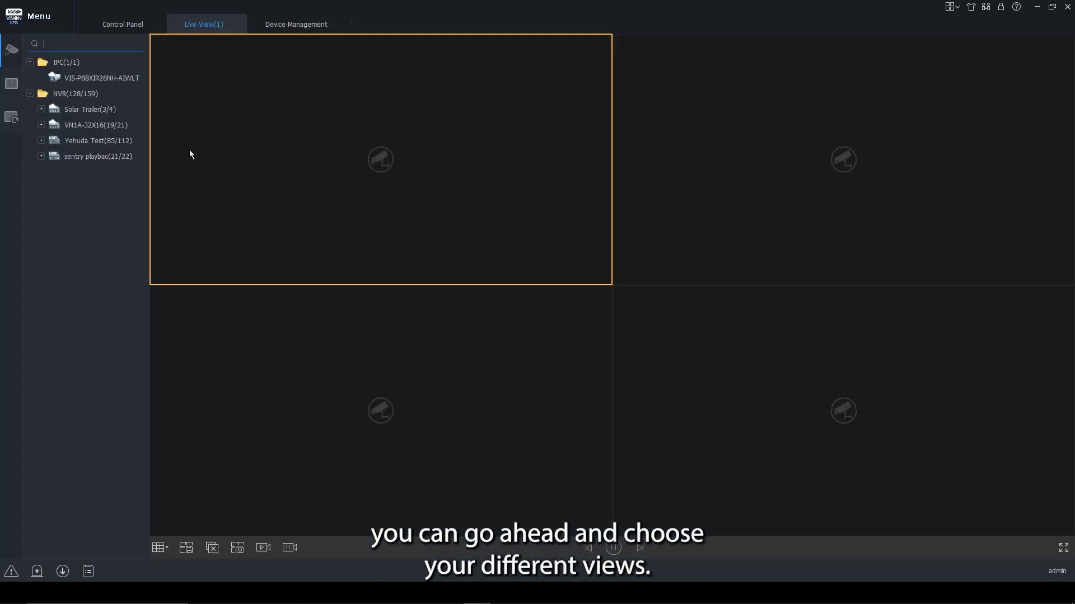
click(160, 548)
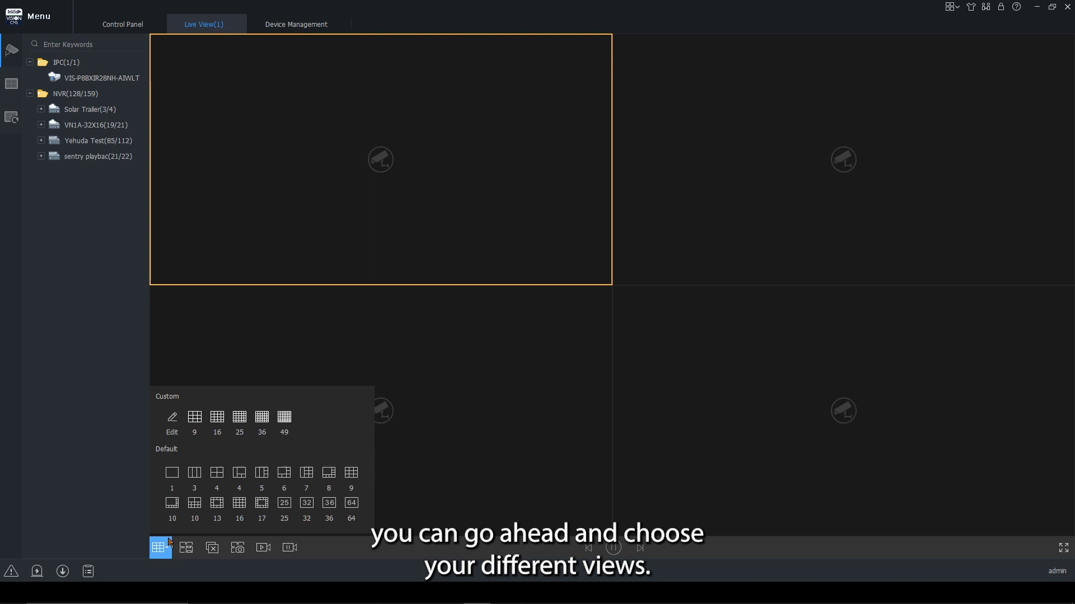
click(307, 503)
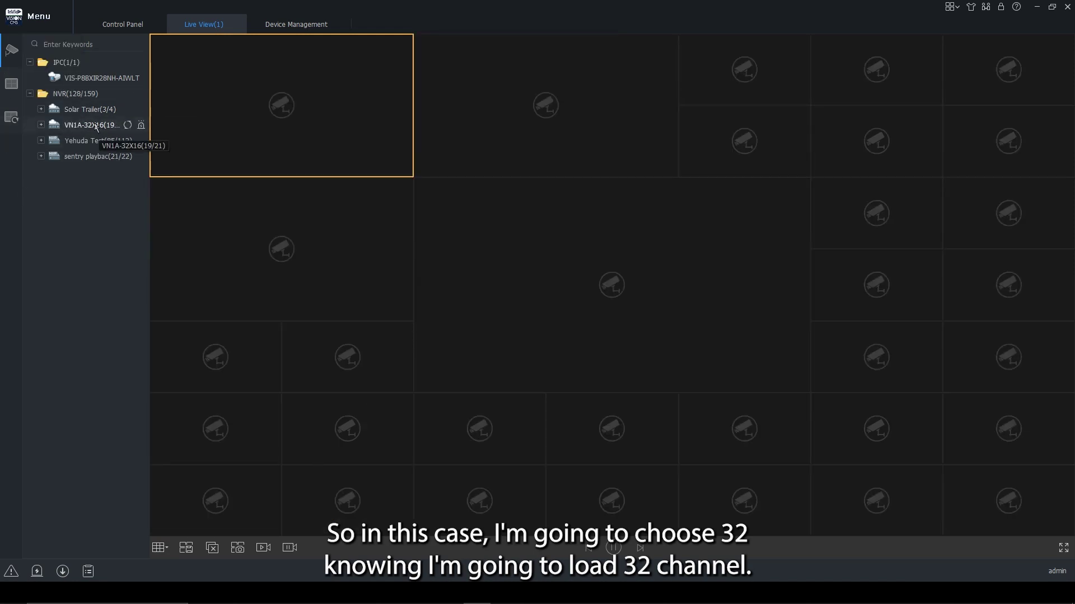
drag(99, 125, 235, 120)
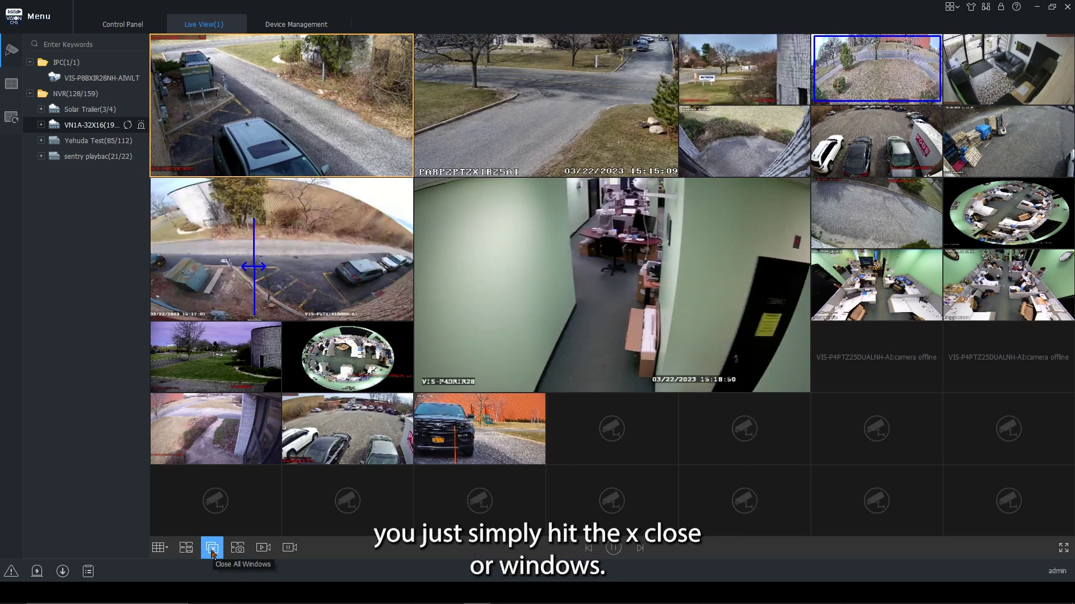
- Clear all feeds, then place VIS-P8PTZXIR22T, VIS-P4MULTI160-WL and VIS-P5TXIR180NH-AI into the first tiles
click(211, 551)
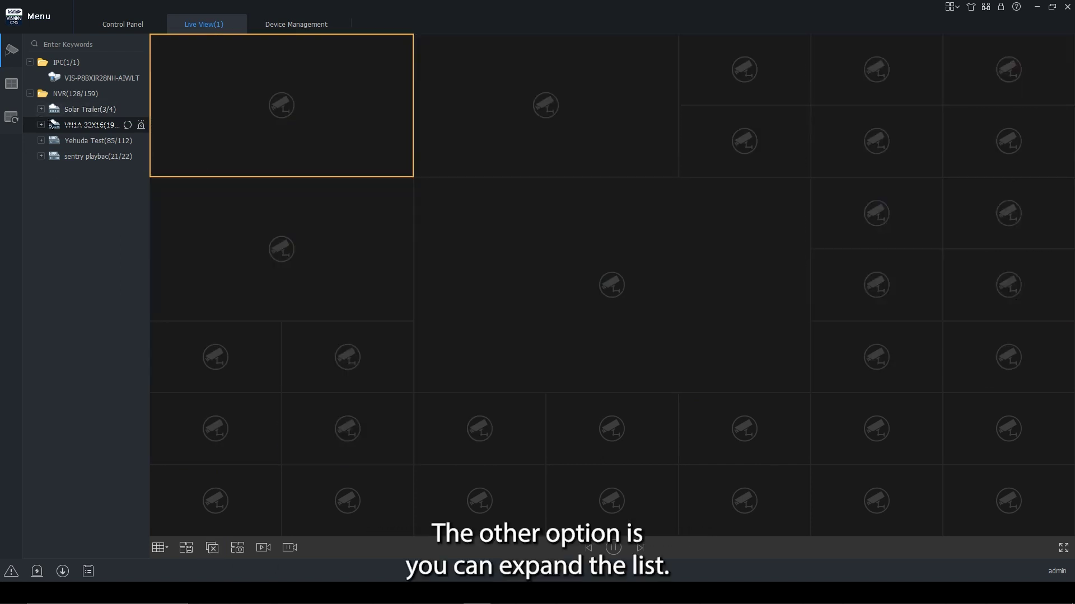
click(41, 125)
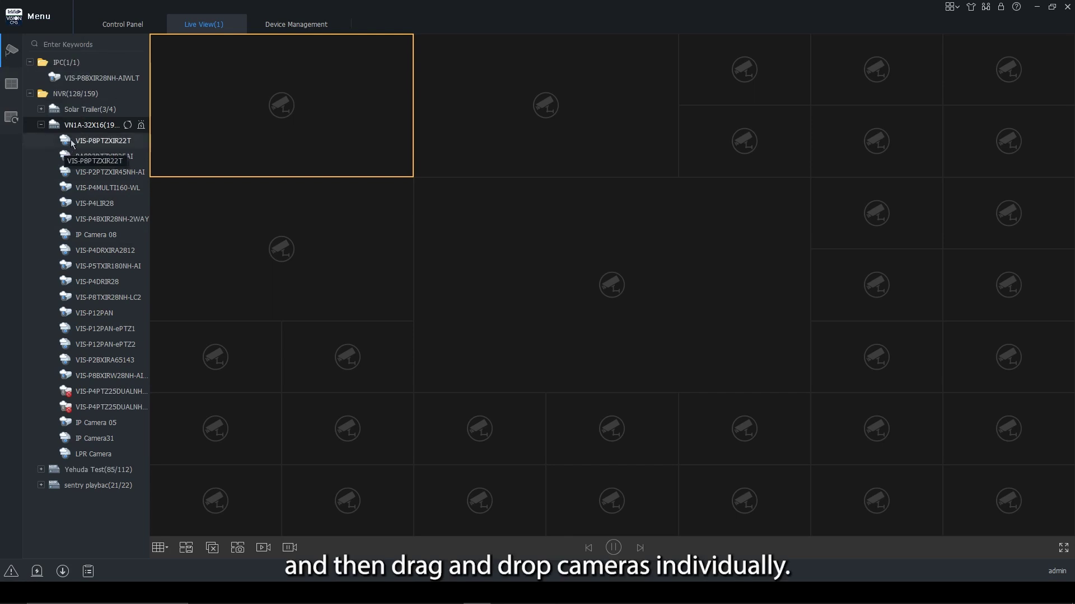
drag(72, 141, 280, 134)
drag(117, 191, 235, 236)
drag(107, 267, 500, 114)
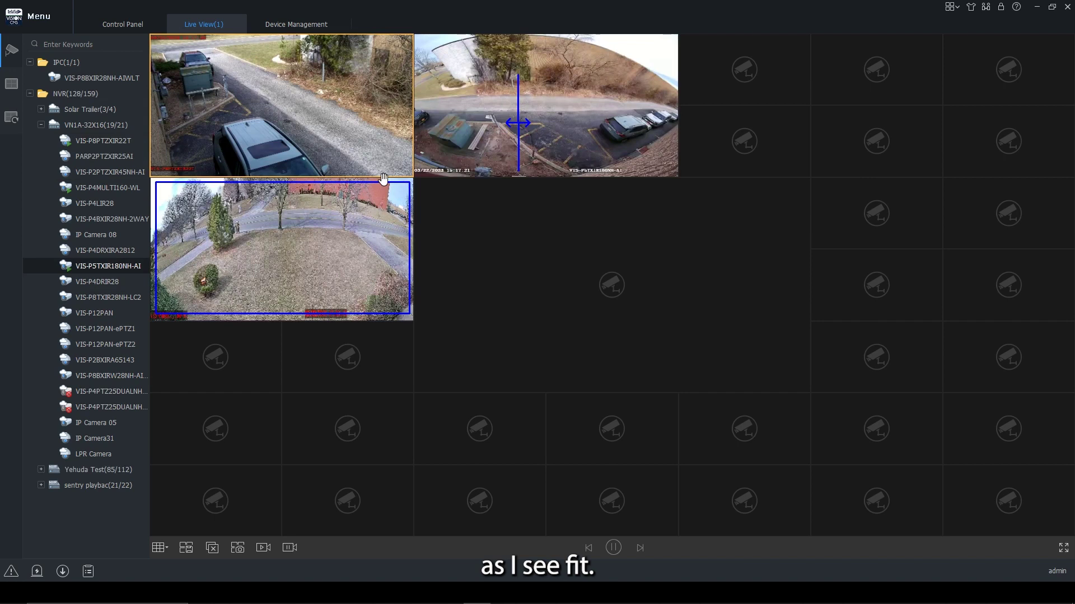
drag(97, 281, 732, 82)
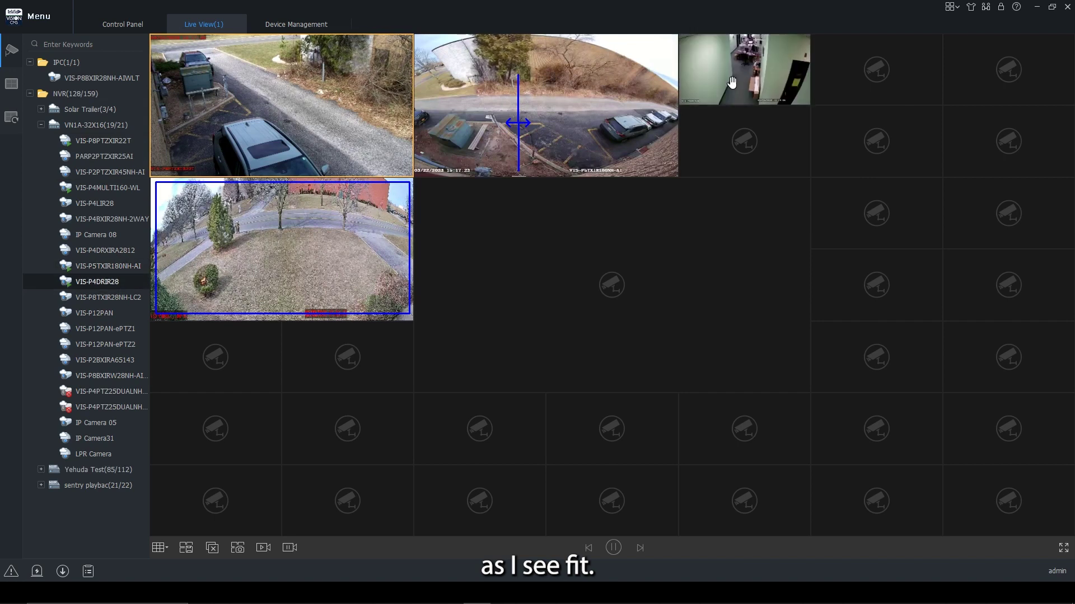
click(160, 547)
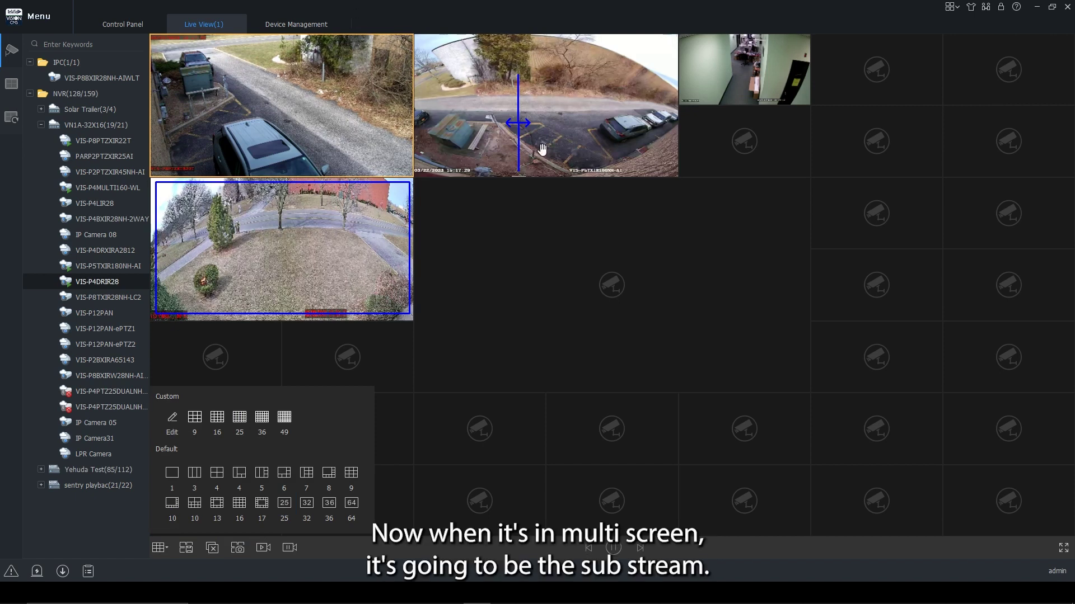
mouse_move(352, 270)
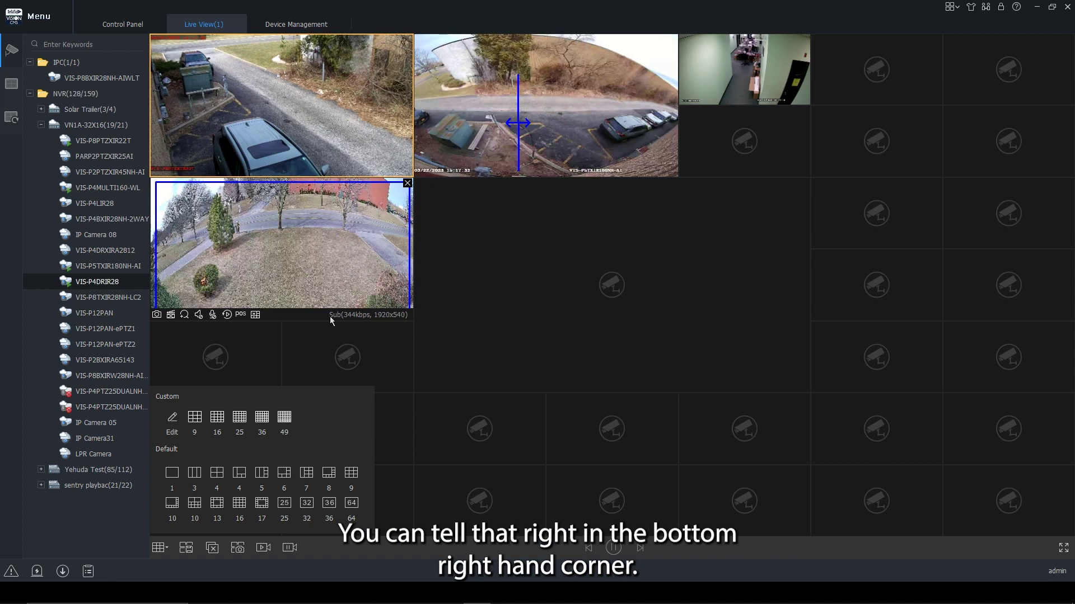
- Maximise the lawn camera on its 3840x1080 main stream, then restore it to the grid
double_click(349, 259)
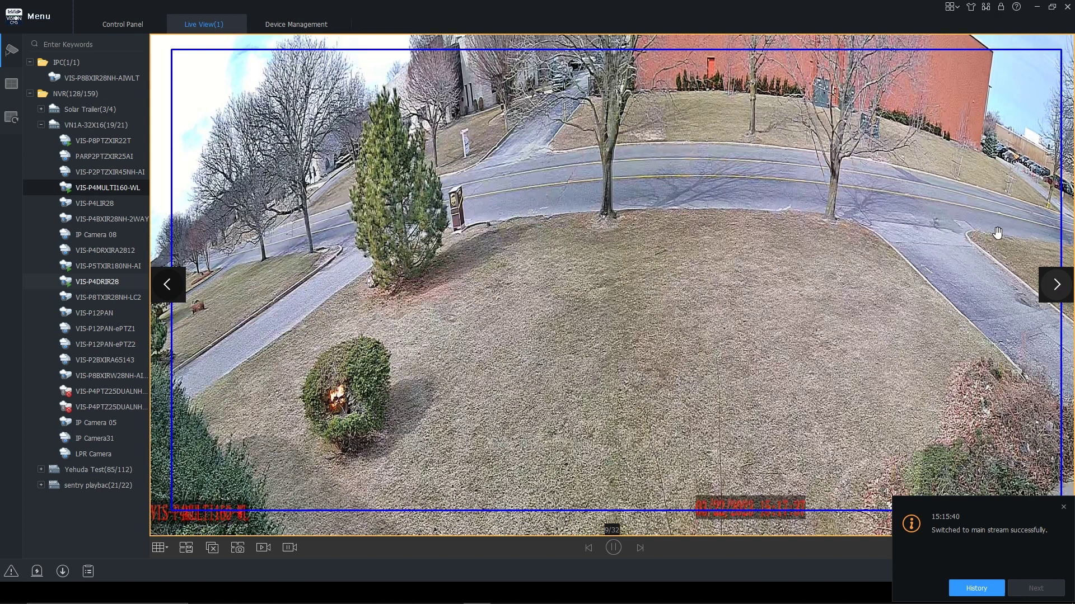
mouse_move(528, 271)
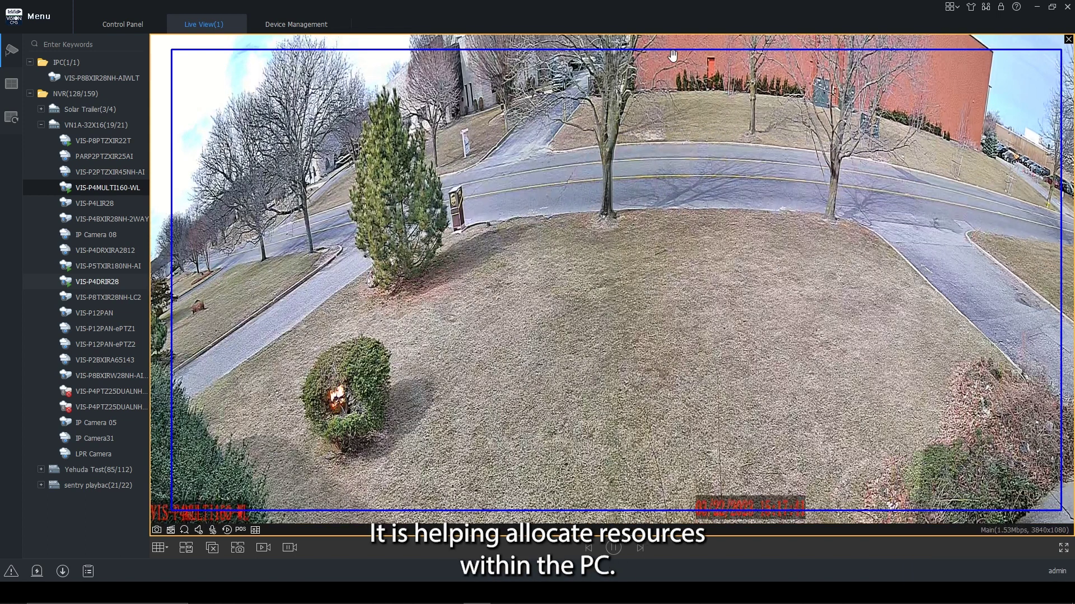
double_click(614, 215)
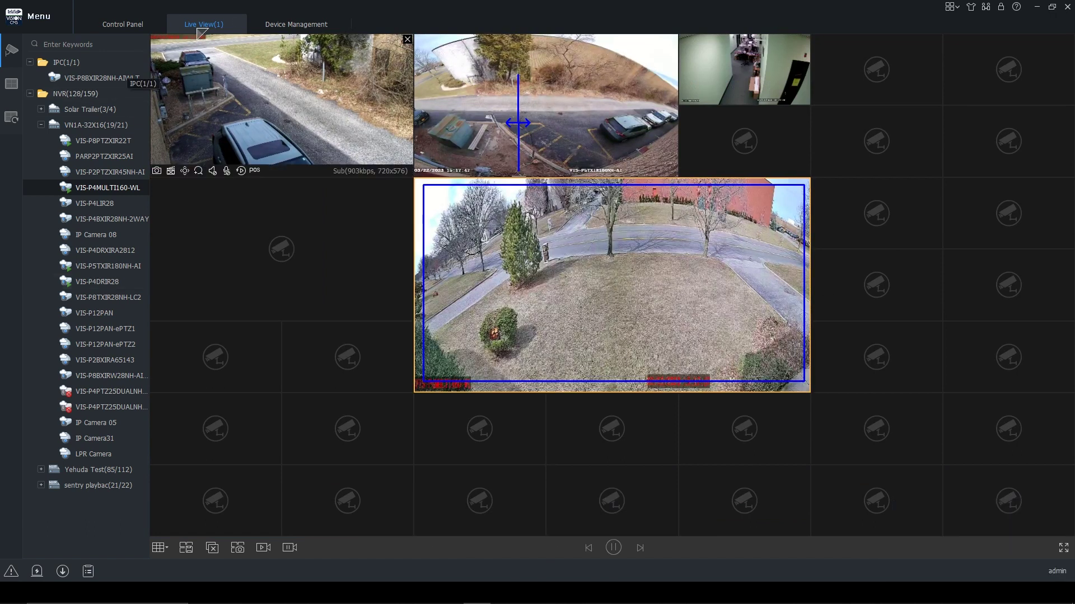
- Play back VIS-P8PTZXIR22T's 2023/03/18 recordings in the top-left Playback pane
click(235, 25)
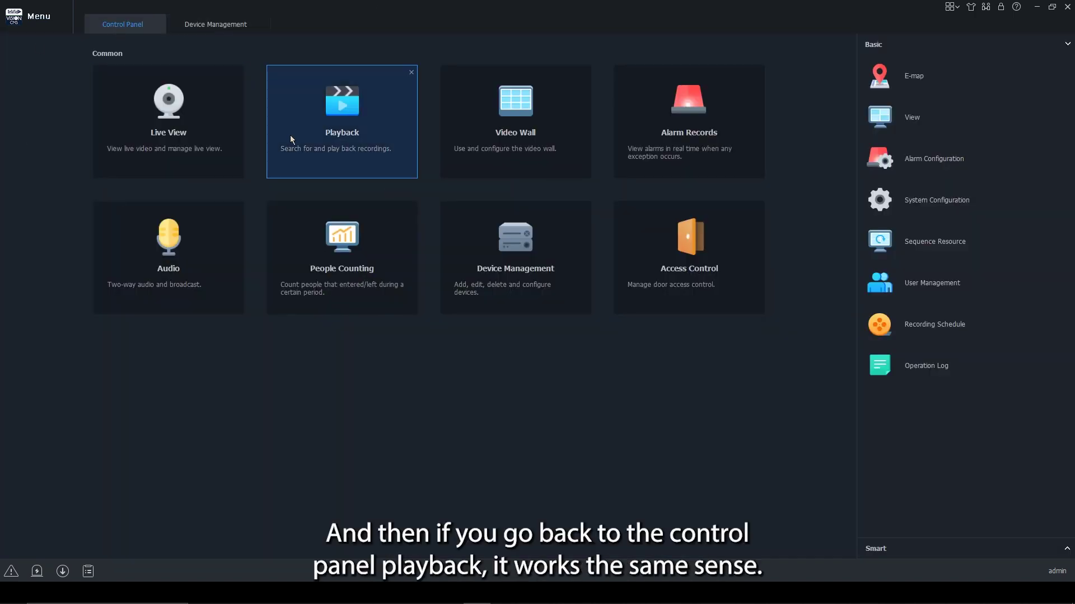
click(342, 133)
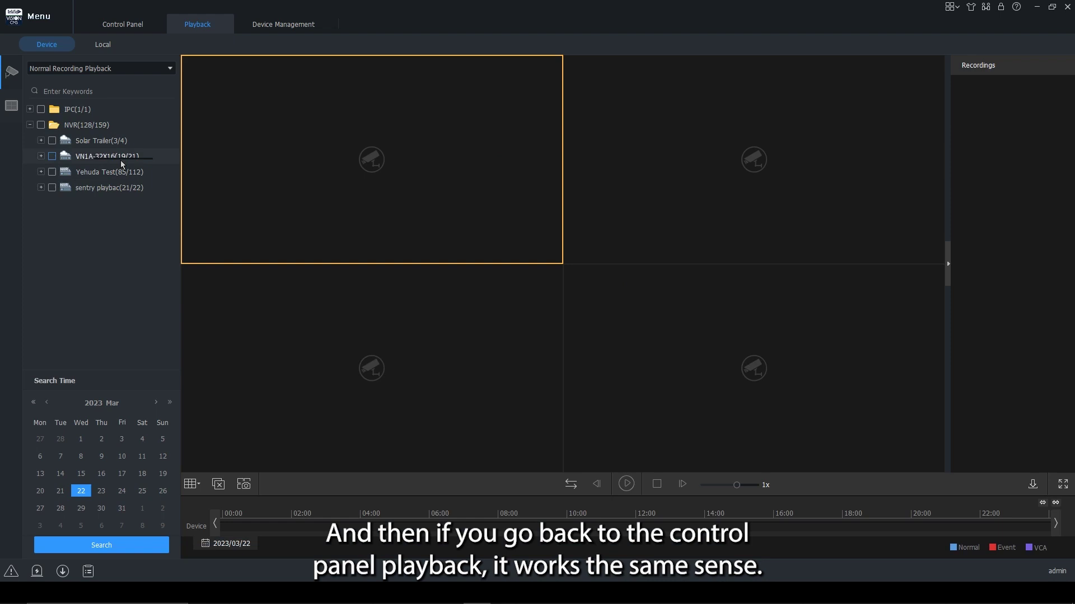
click(41, 157)
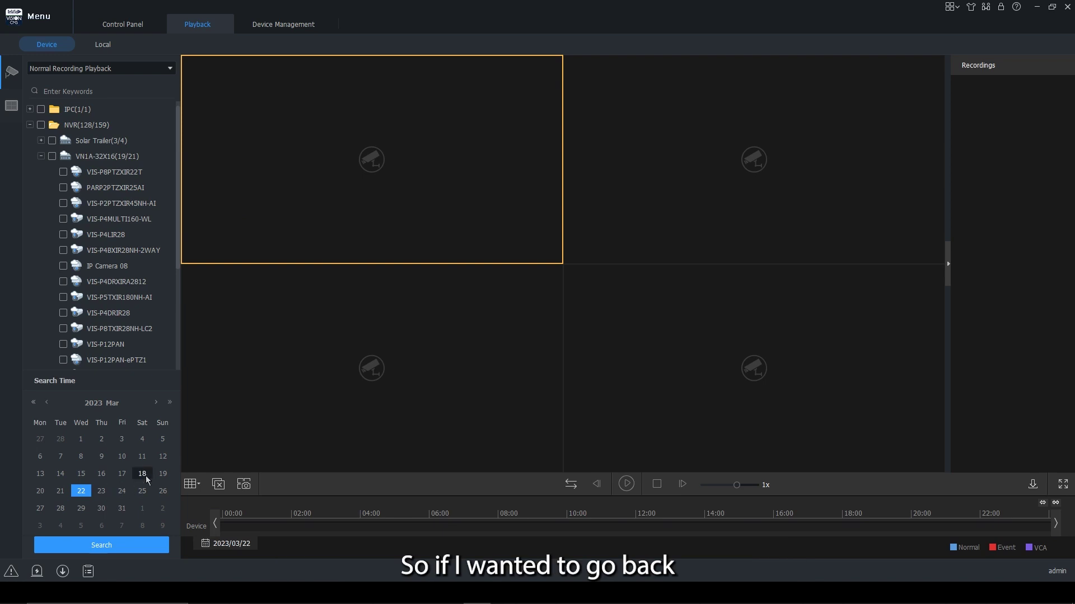
click(63, 172)
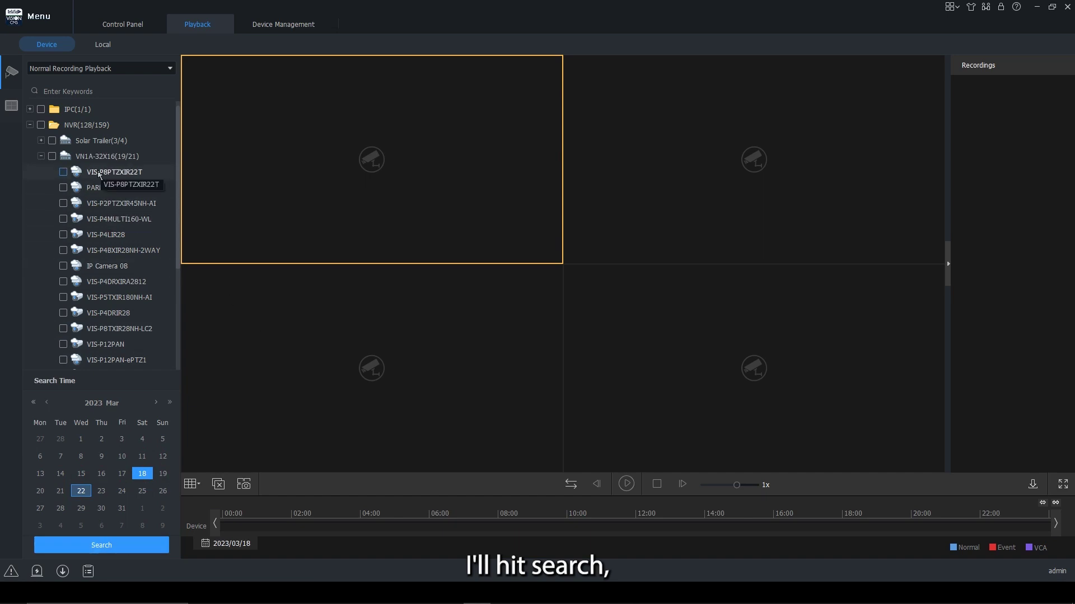
click(64, 172)
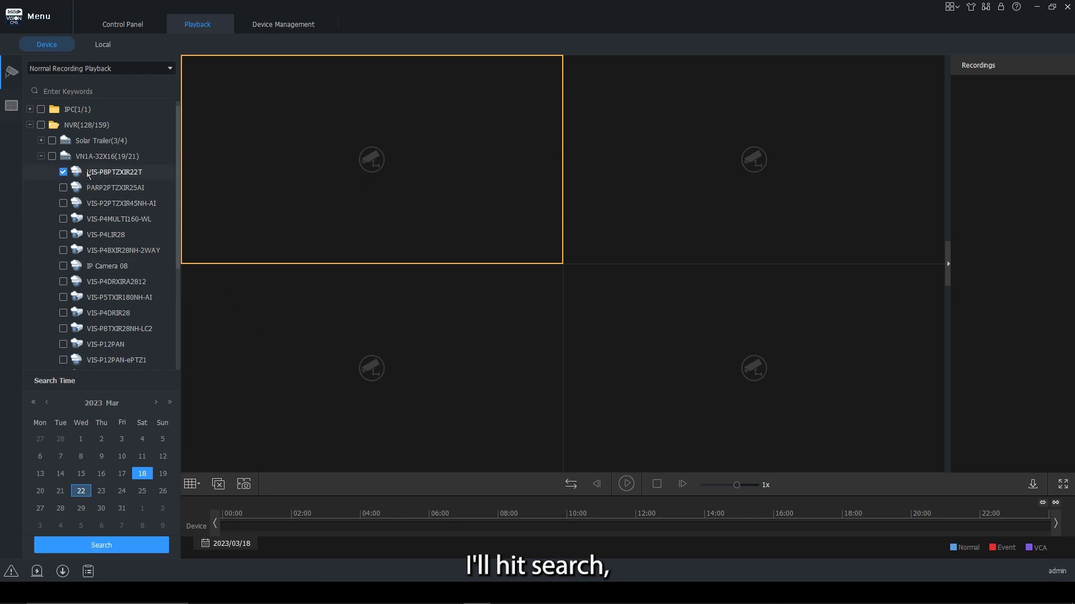
drag(106, 172, 241, 166)
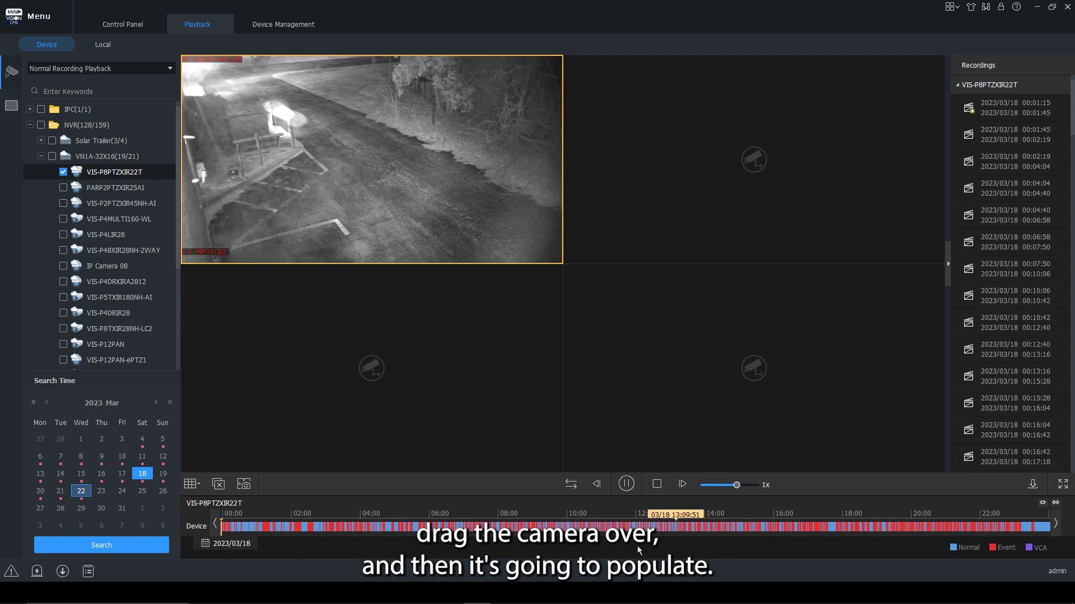